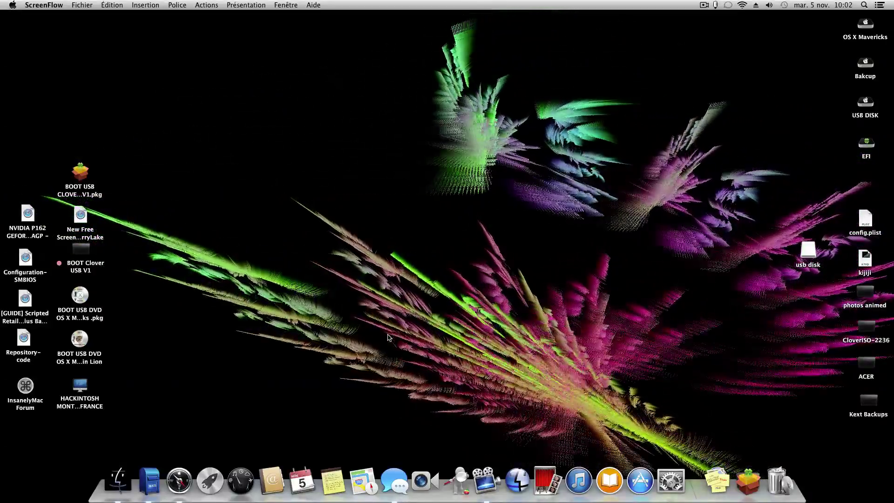
- Open the Applications stack and go into the Utilitaires folder
left_click(717, 480)
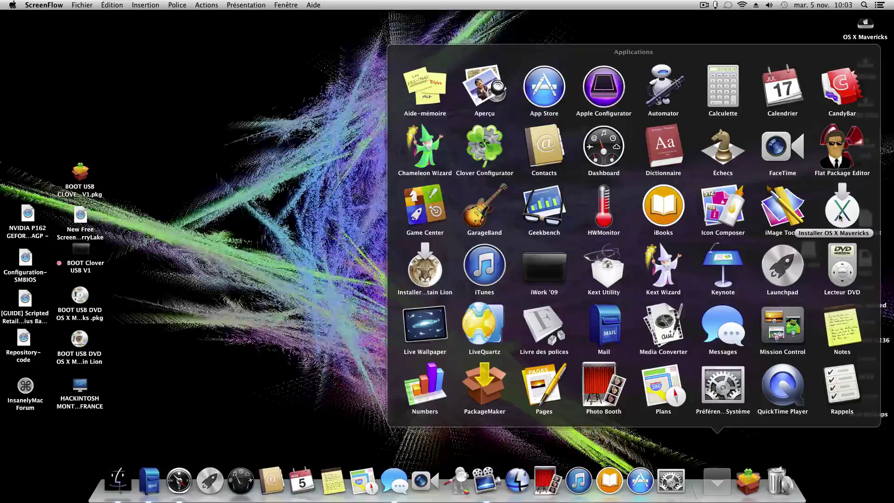
scroll(852, 219, "down", 5)
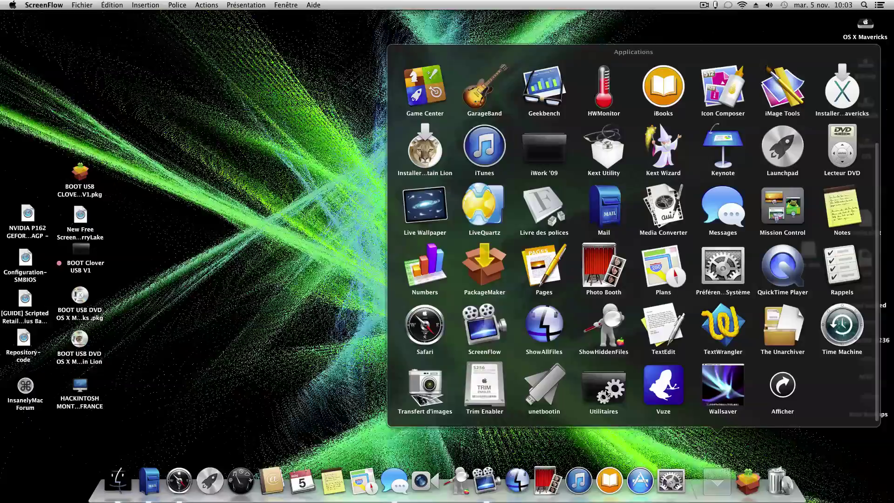
left_click(606, 393)
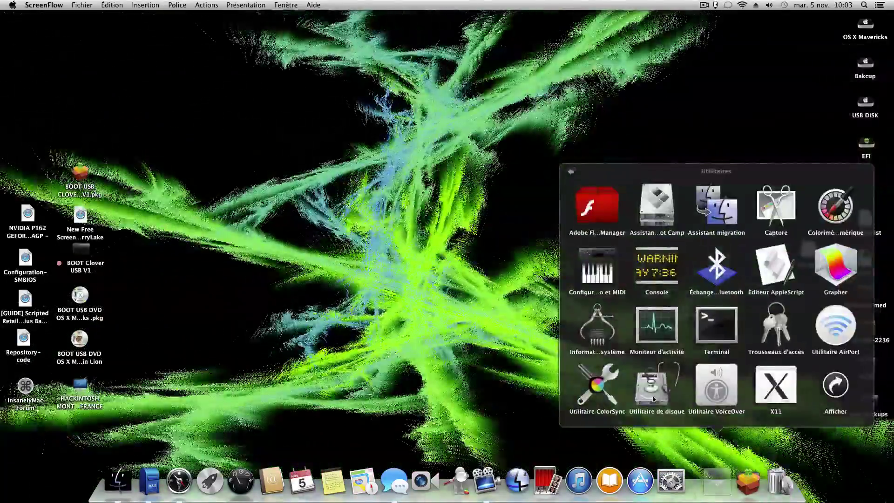
- In Utilitaire de disque, set the 16,01 Go SanDisk stick to one partition named USB DISK
left_click(654, 398)
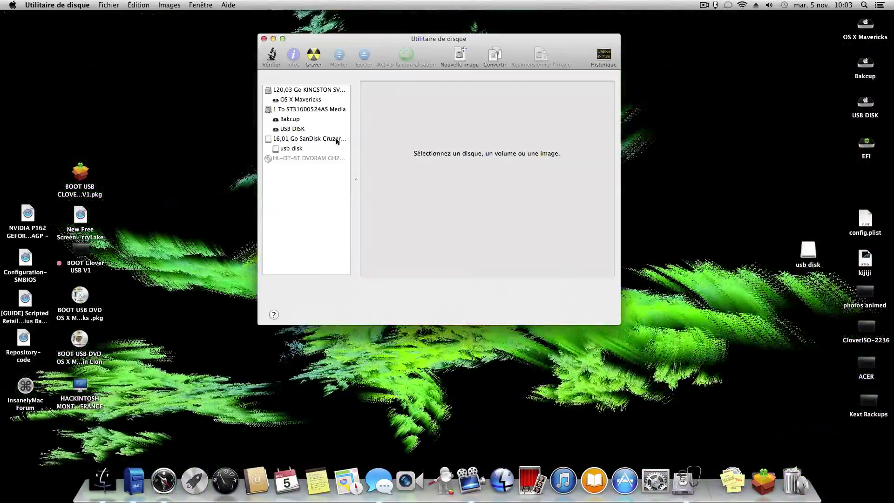
left_click(330, 138)
left_click(484, 86)
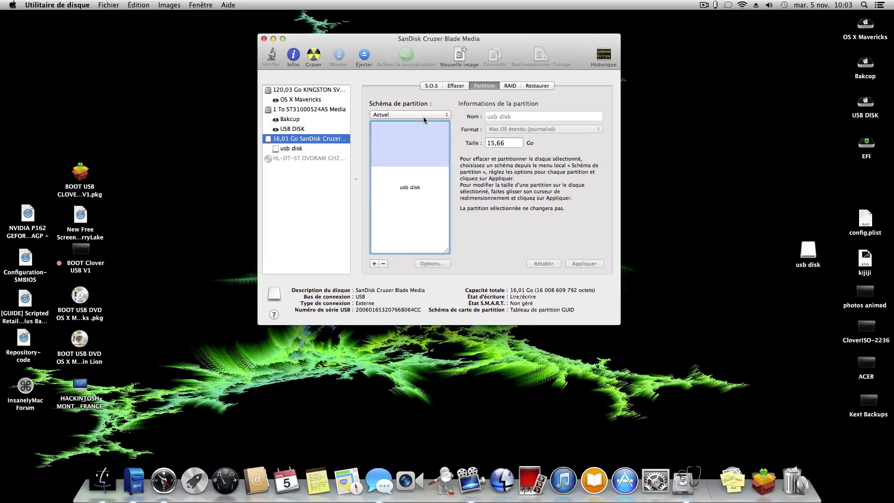
left_click(395, 123)
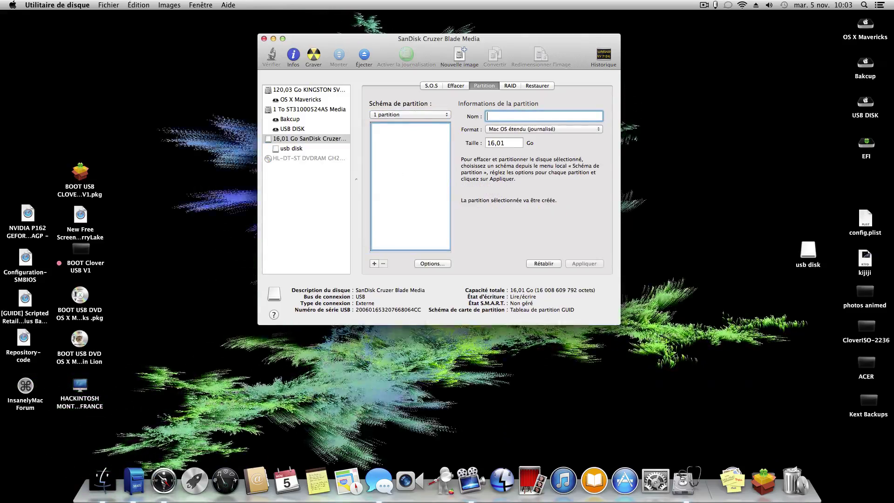
type("USB D")
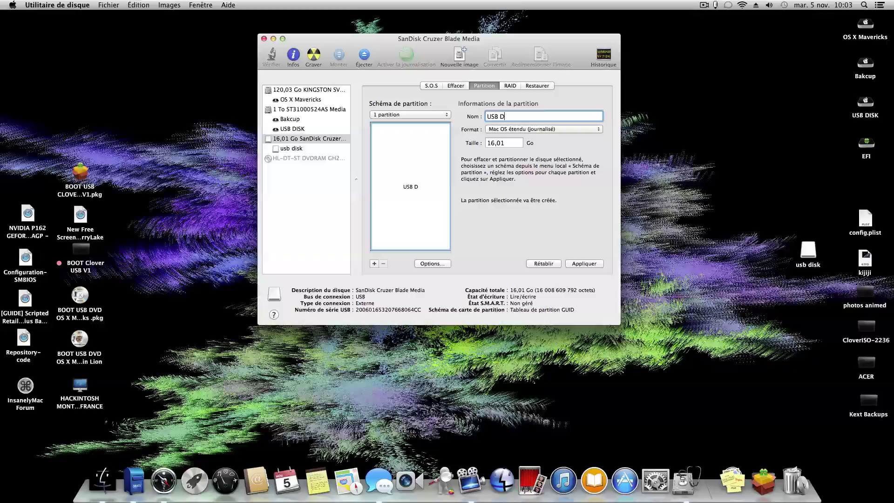
type("ISK")
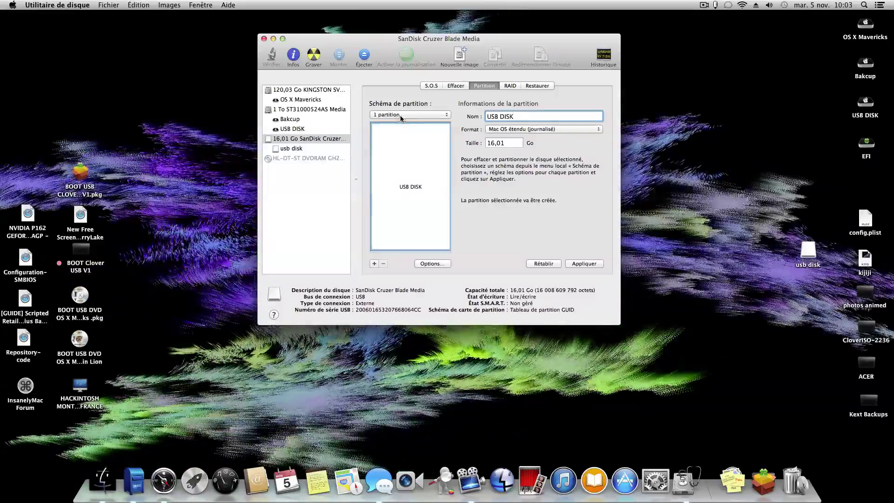
- Choose the GUID partition scheme, then apply and confirm the partitioning
left_click(434, 264)
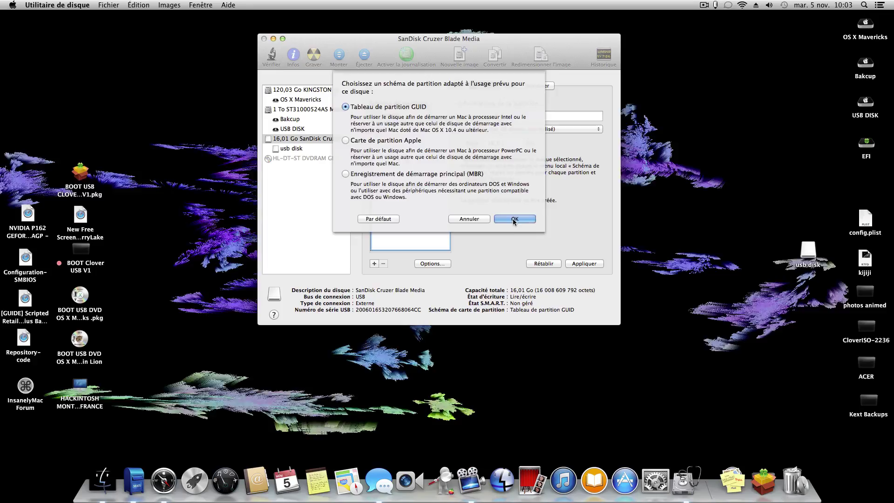
left_click(514, 218)
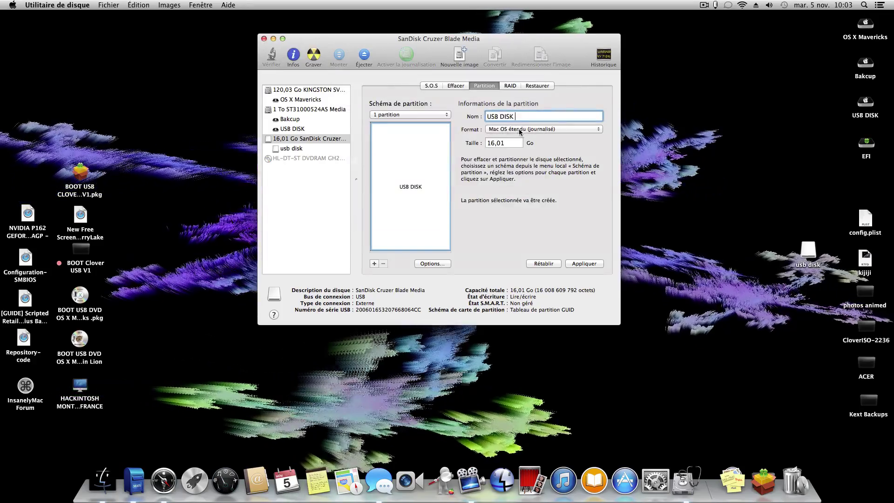
left_click(585, 263)
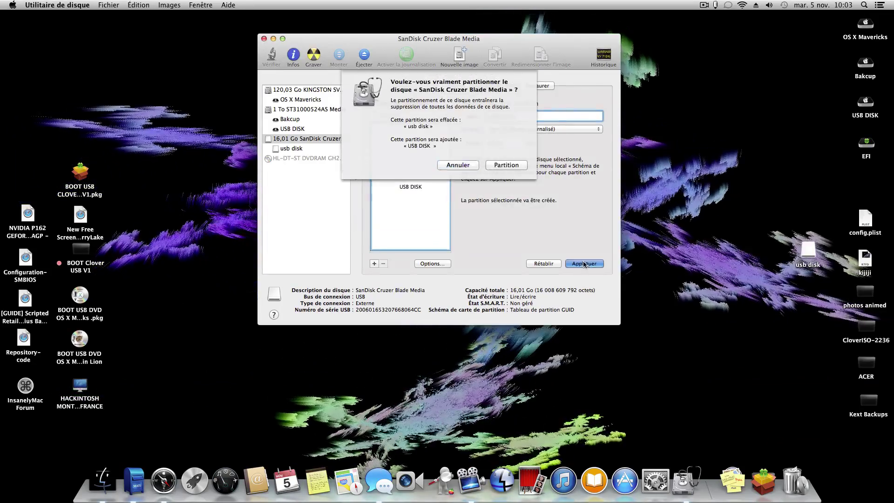
left_click(506, 162)
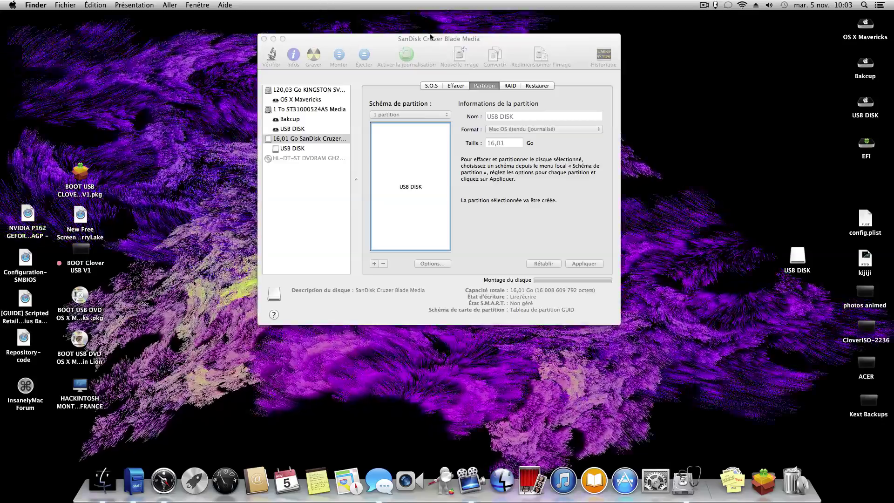
- Wait for partitioning to finish, then close Utilitaire de disque
left_click_drag(430, 37, 429, 38)
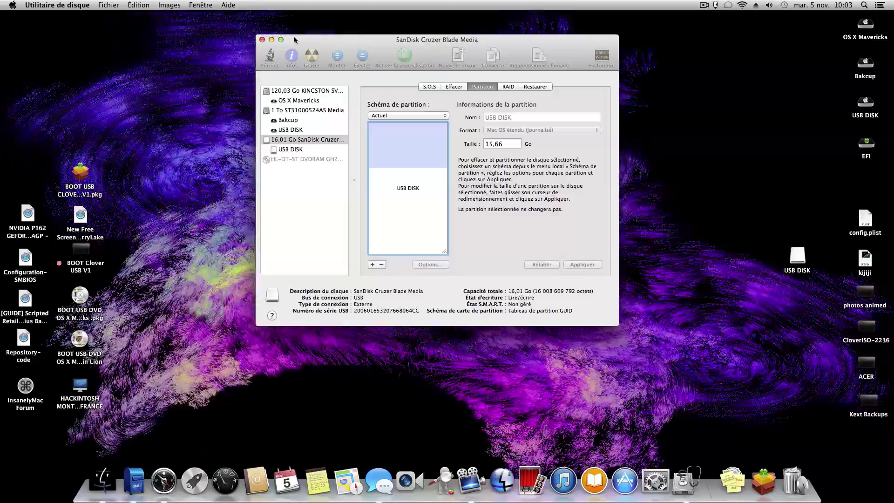
left_click(262, 39)
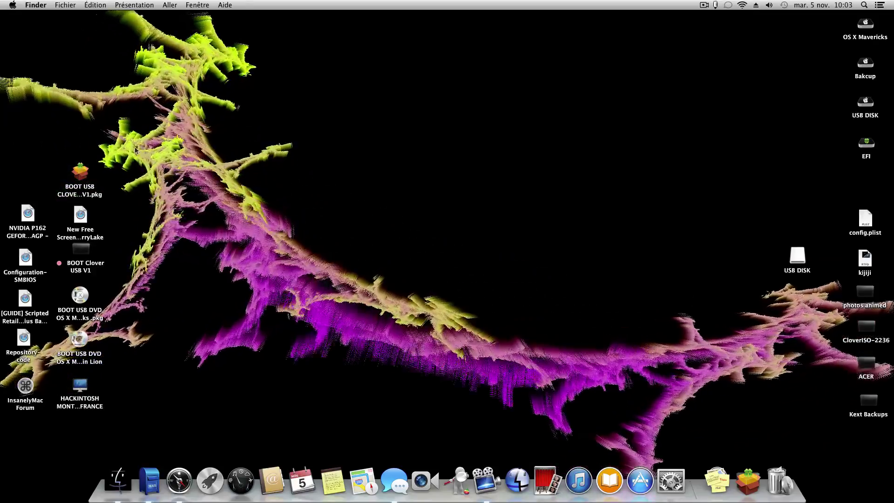
- Open the BOOT USB CLOVER package and accept its licence agreement
double_click(80, 173)
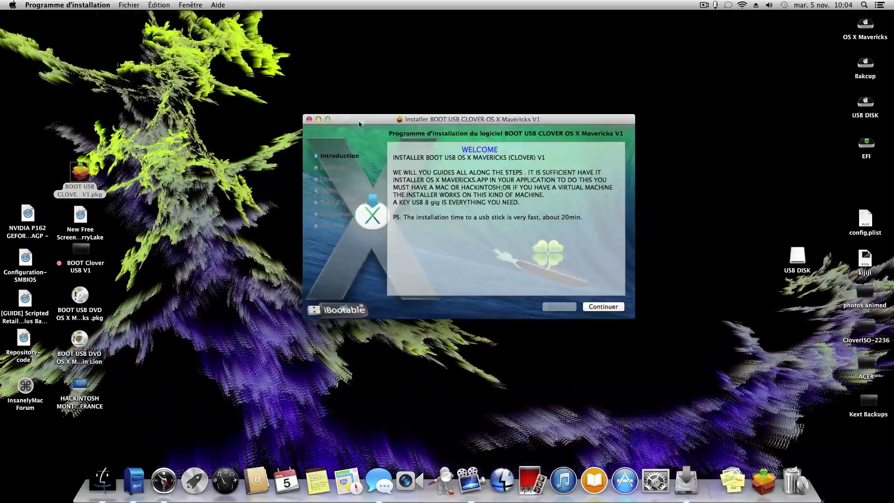
left_click_drag(359, 124, 301, 98)
left_click(557, 282)
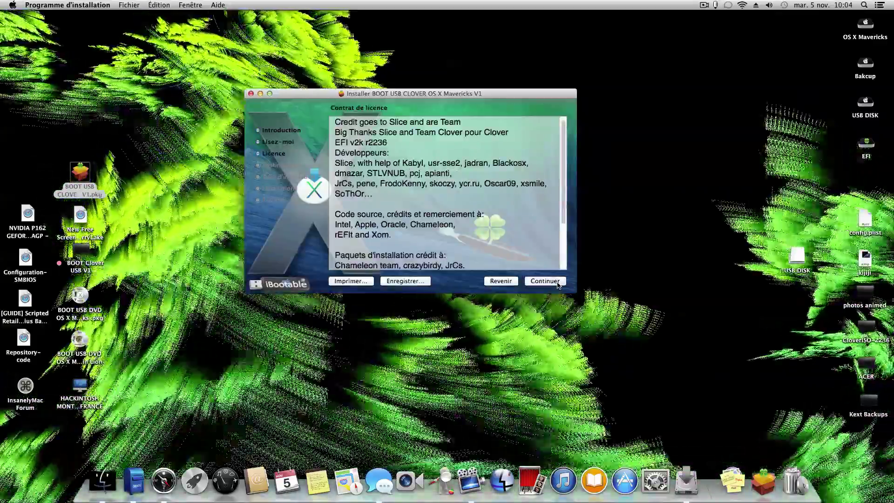
left_click(557, 282)
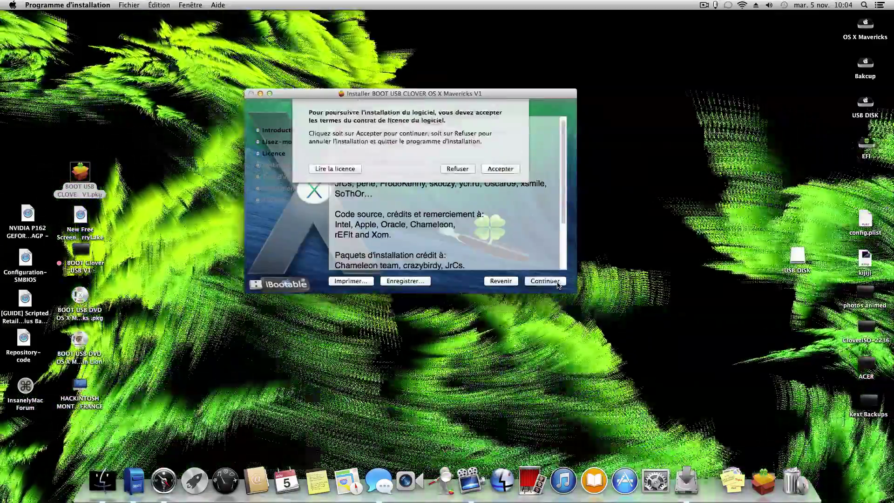
left_click(500, 168)
- Advance to installation type and change the install destination to USB DISK
left_click(545, 281)
left_click(370, 281)
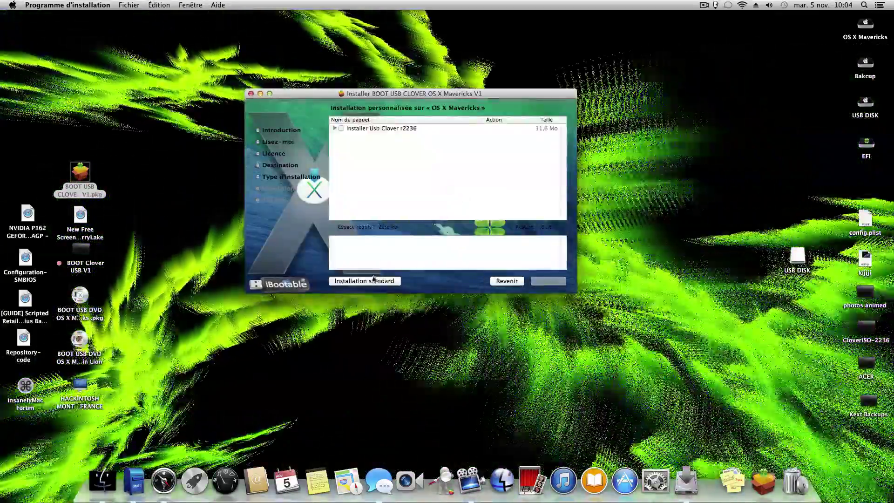
left_click(373, 280)
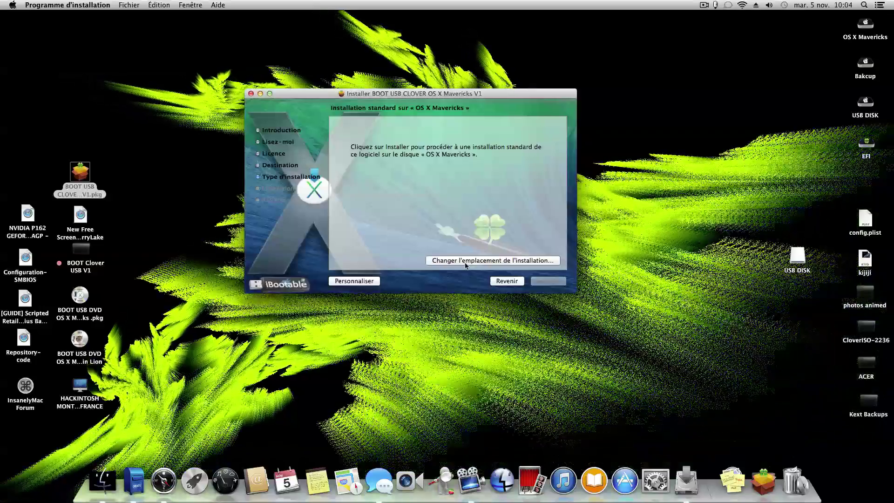
left_click(465, 261)
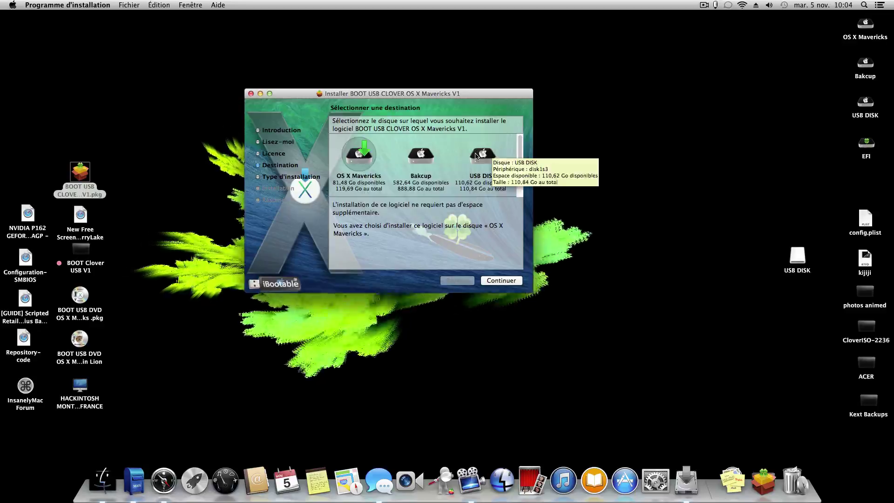
- Customize Installer Usb Clover r2236 so only EFI Z87 under EFI Support is selected
left_click_drag(491, 95, 566, 78)
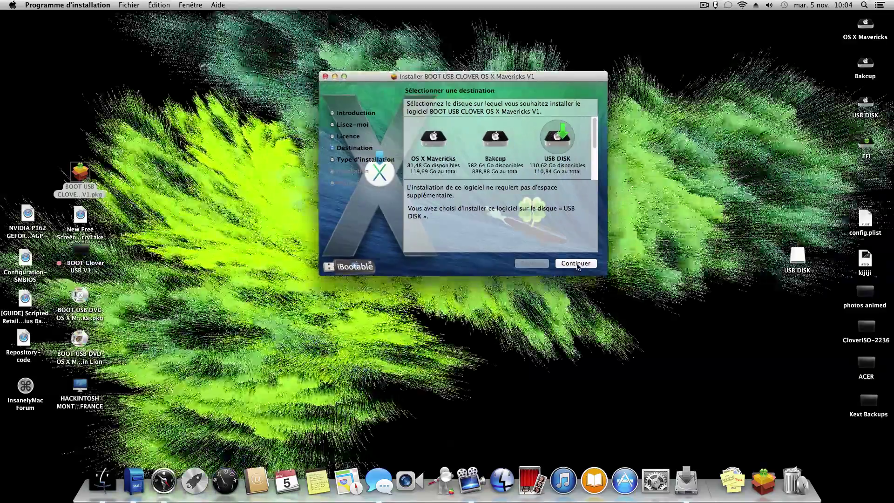
left_click(579, 264)
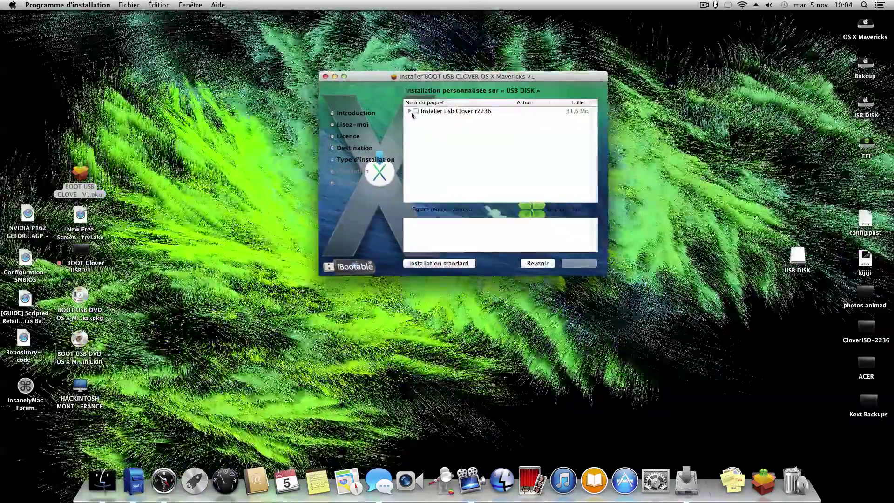
left_click(409, 111)
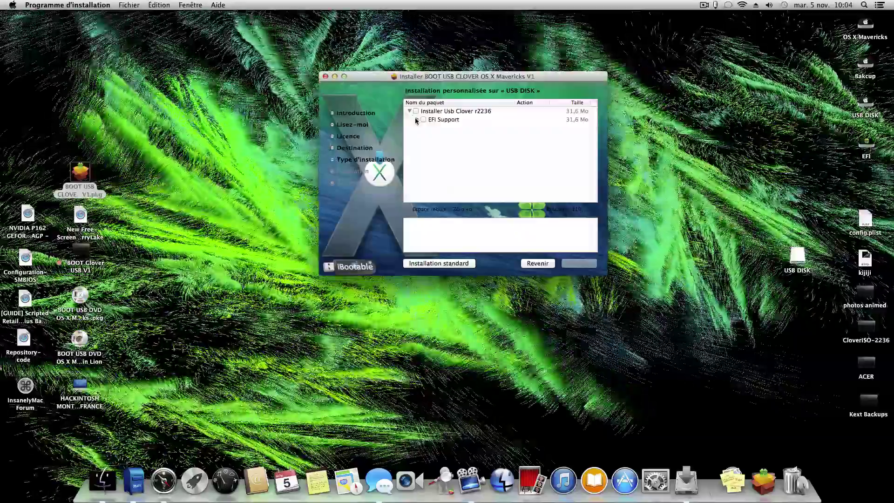
left_click(417, 119)
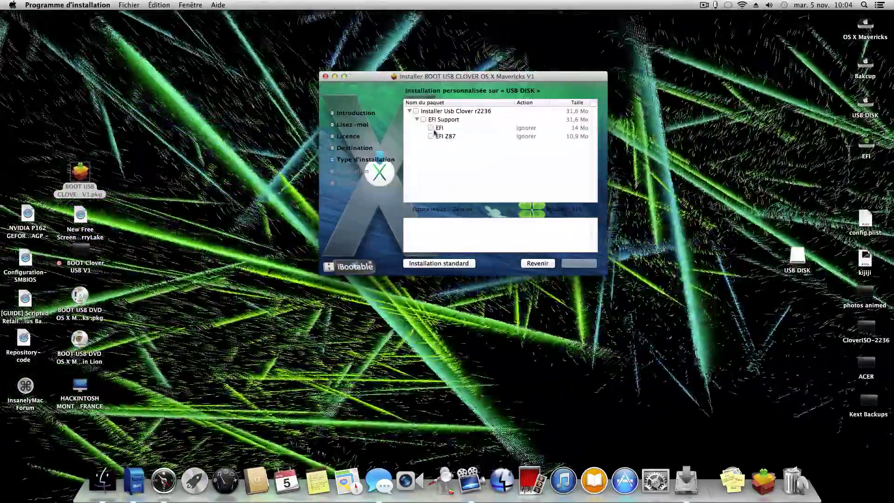
left_click(431, 128)
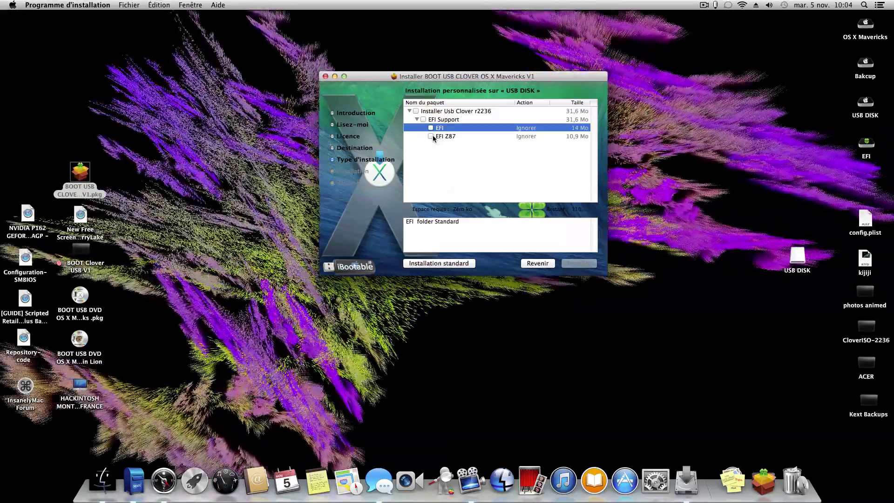
left_click(430, 136)
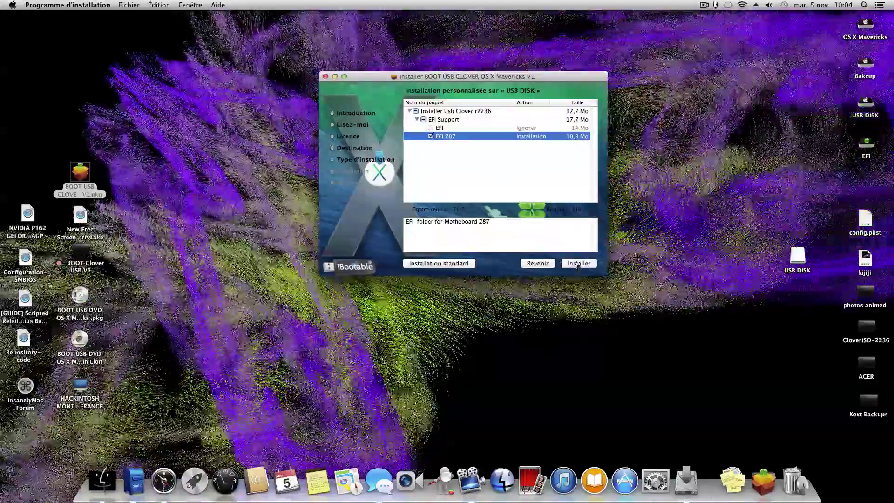
- Start the installation and authenticate with the administrator password
left_click(579, 263)
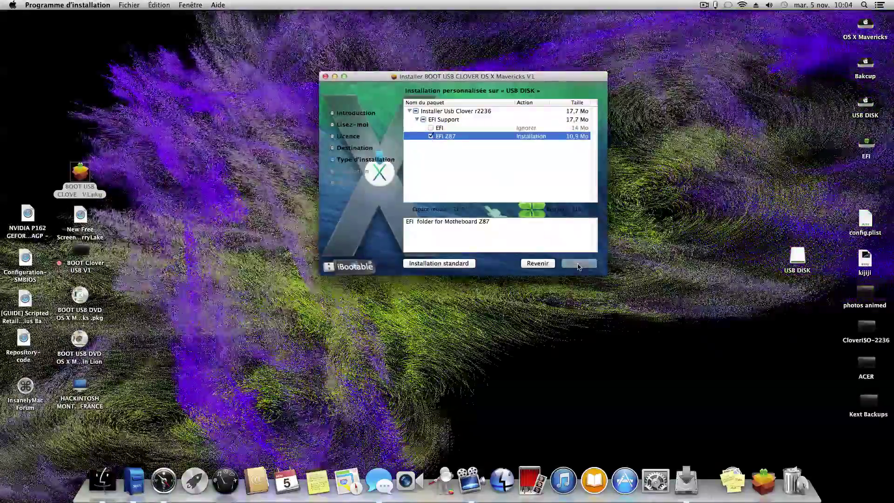
type("••")
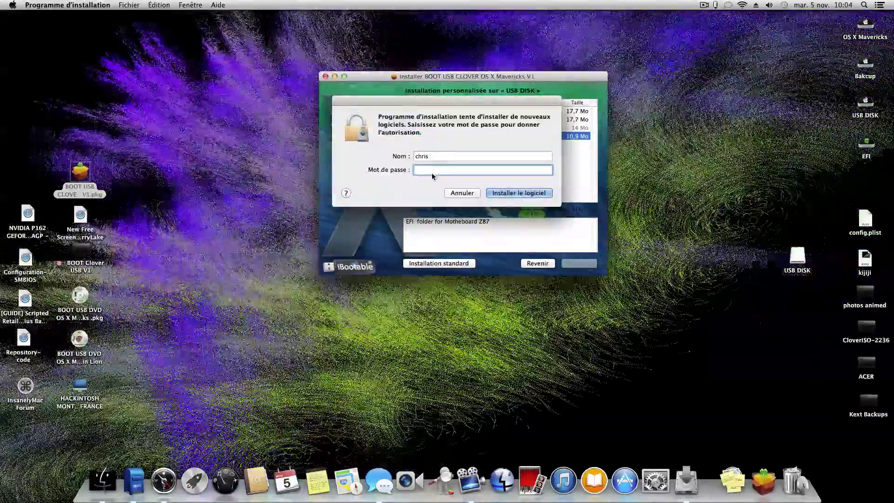
type("••••••")
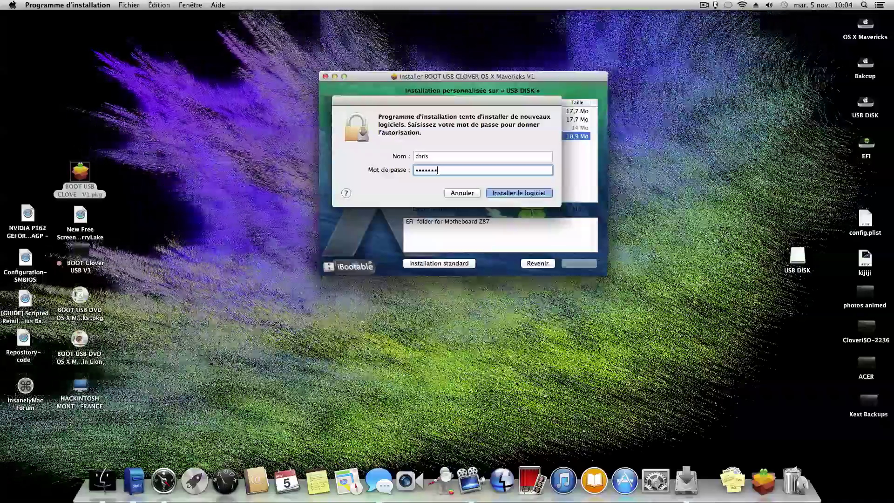
key("Return")
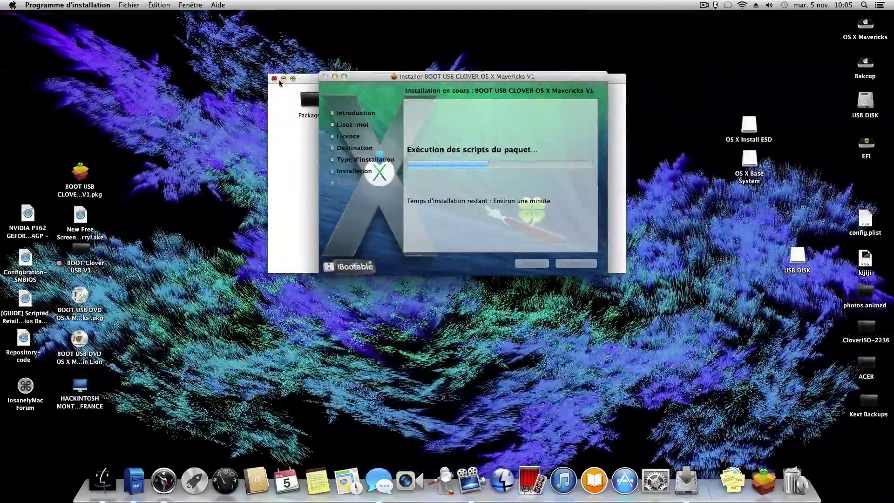
- Close the OS X Install ESD window and move the installer window aside
left_click(301, 77)
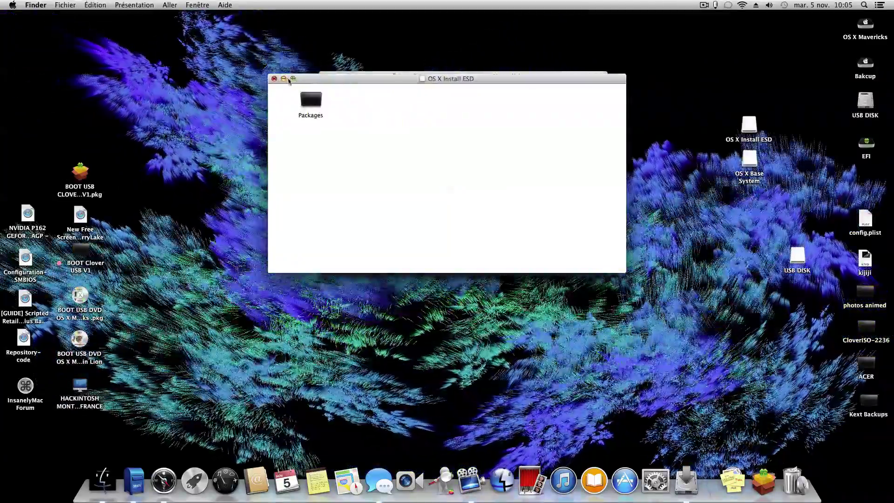
left_click(274, 79)
left_click_drag(353, 76, 294, 63)
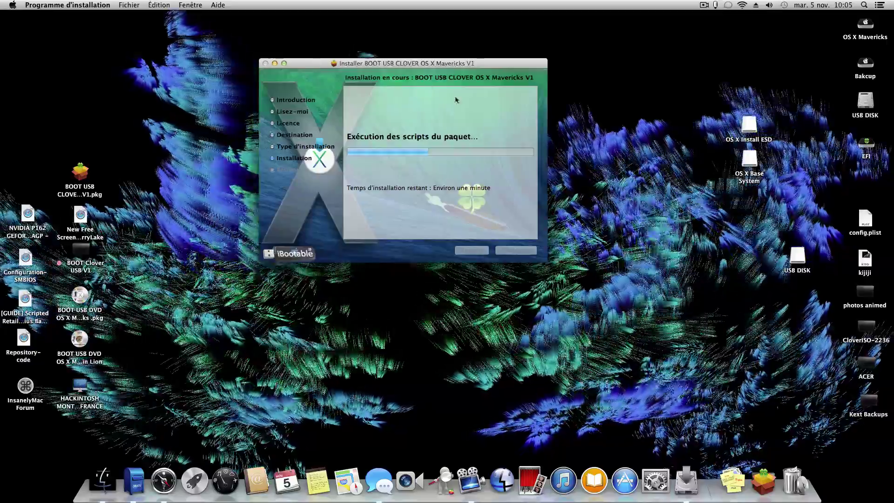
- Open the USB DISK drive and place its window beside the installer
double_click(863, 107)
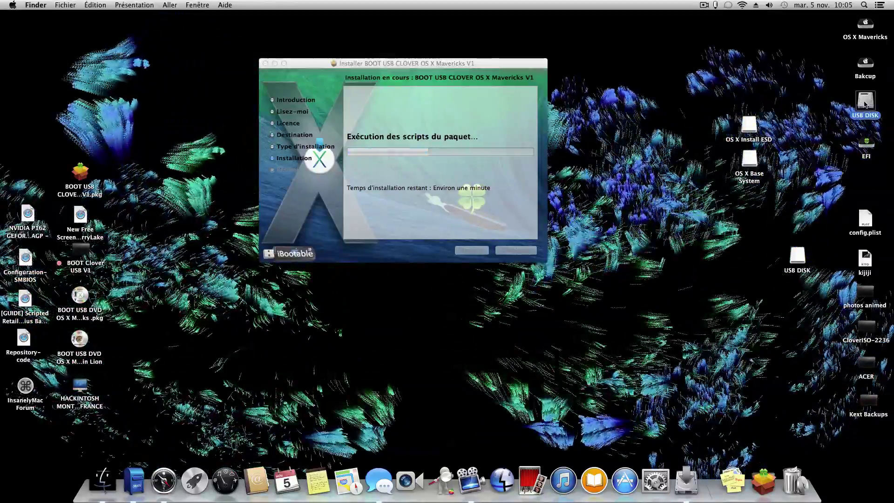
mouse_move(508, 85)
left_mouse_down()
mouse_move(131, 27)
mouse_move(255, 28)
left_mouse_up()
left_click_drag(510, 67, 641, 38)
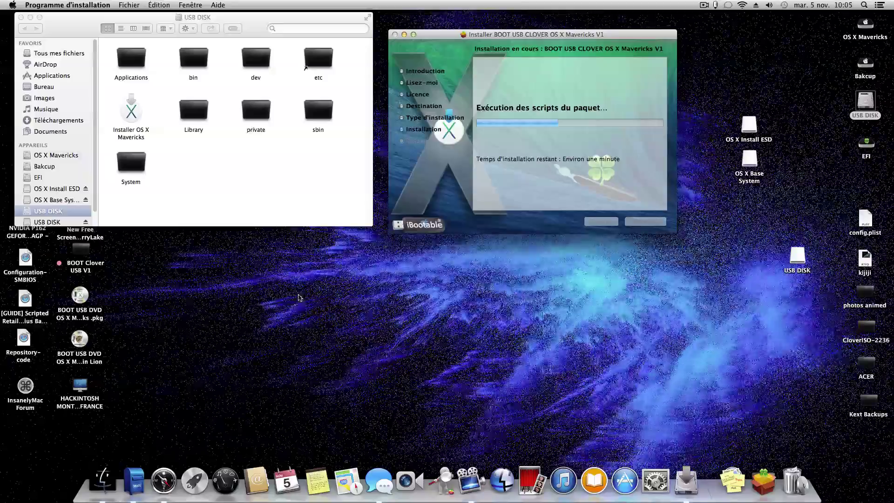
left_click(309, 224)
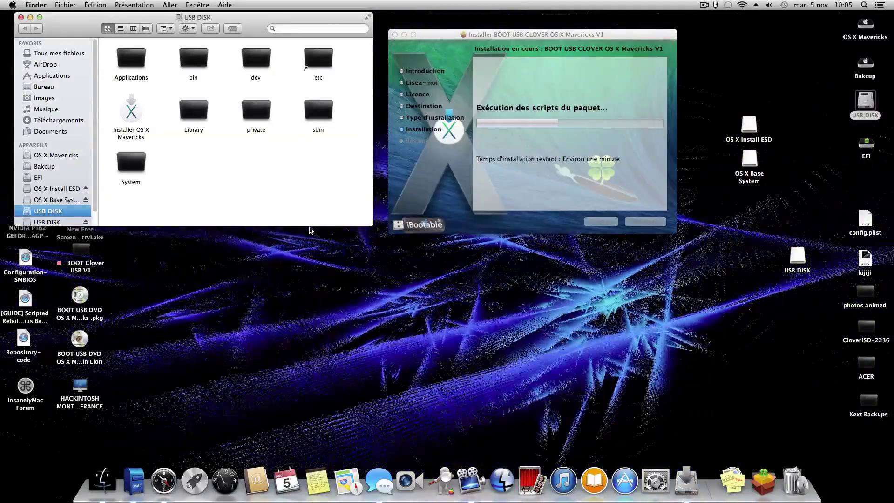
- Enlarge the USB DISK window while the Clover installation completes
left_click_drag(310, 227, 306, 246)
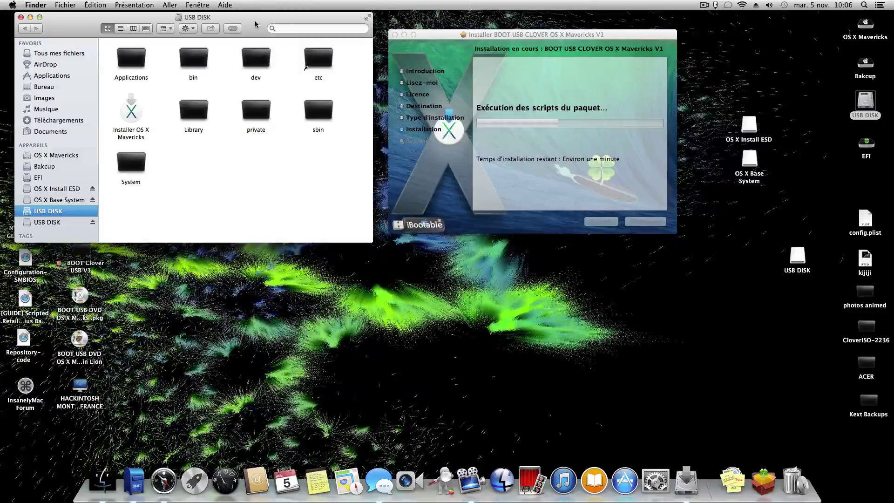
left_click_drag(255, 25, 255, 27)
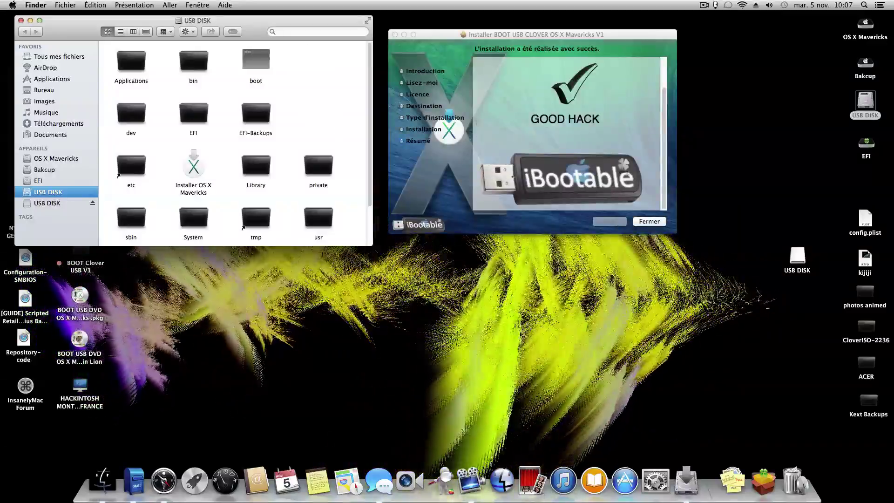
- Arrange USB DISK items by name and browse into EFI/CLOVER/kexts/10.9
left_click(136, 4)
mouse_move(138, 65)
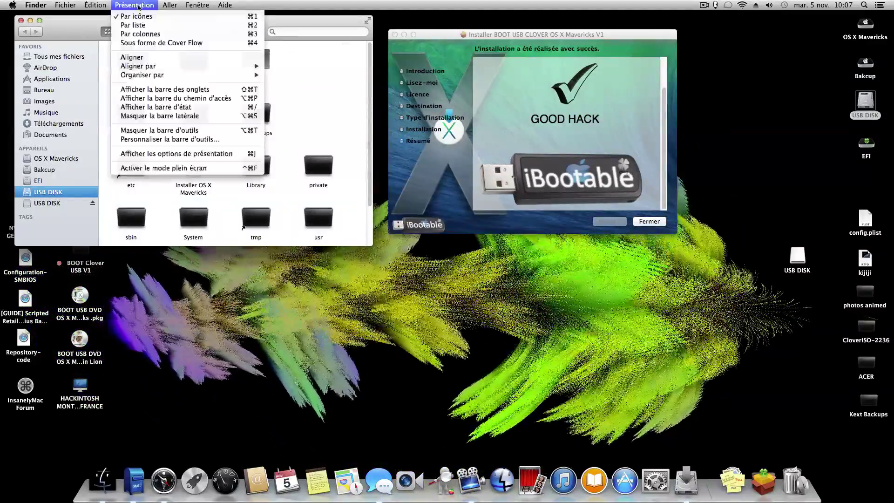
left_click(282, 66)
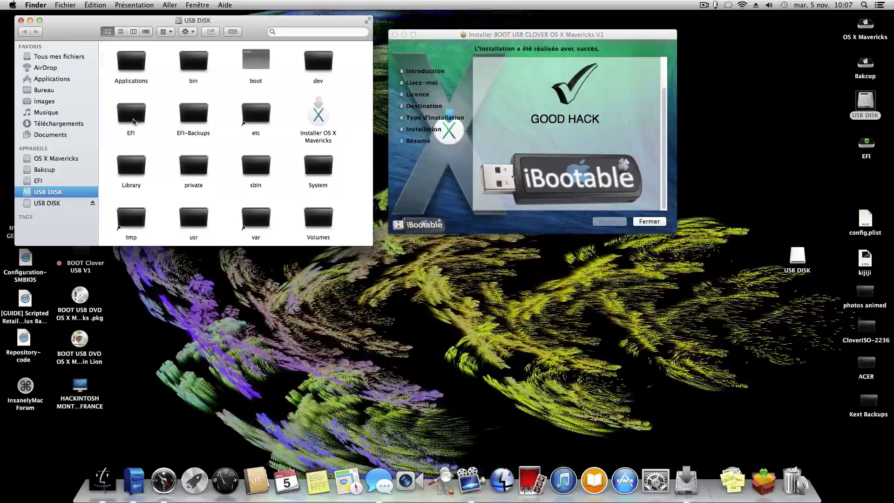
double_click(133, 118)
left_click(193, 60)
double_click(193, 60)
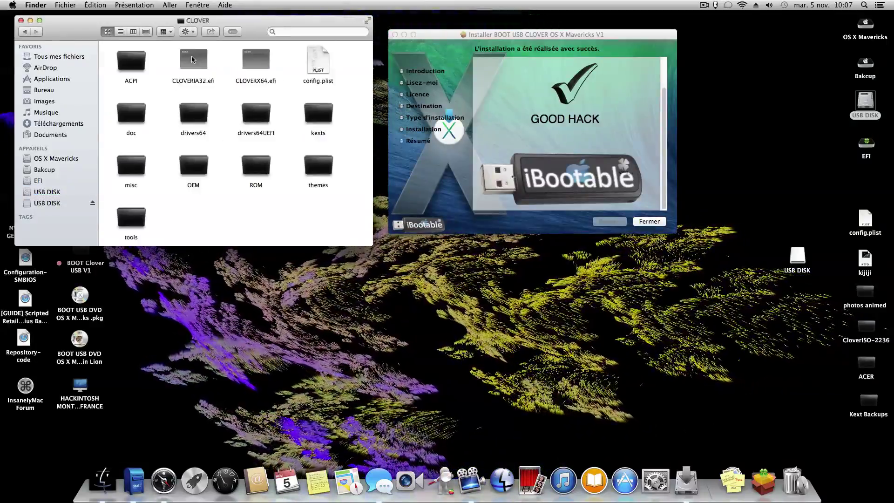
double_click(317, 116)
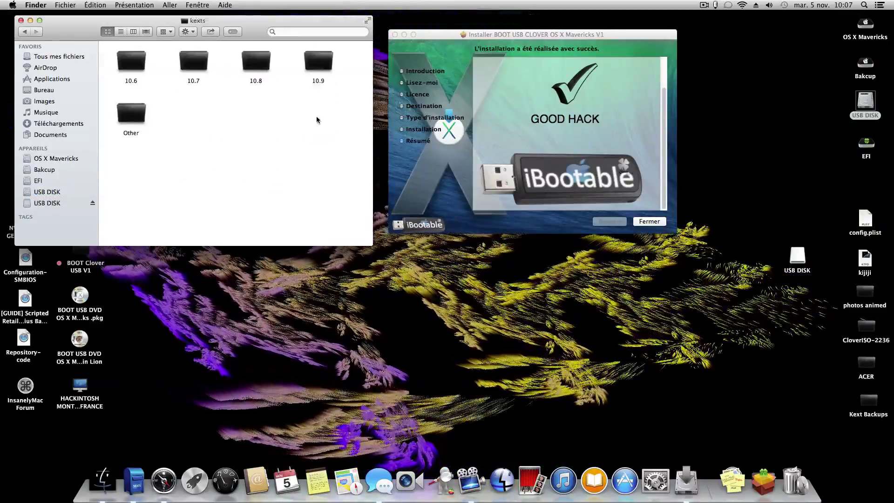
double_click(315, 70)
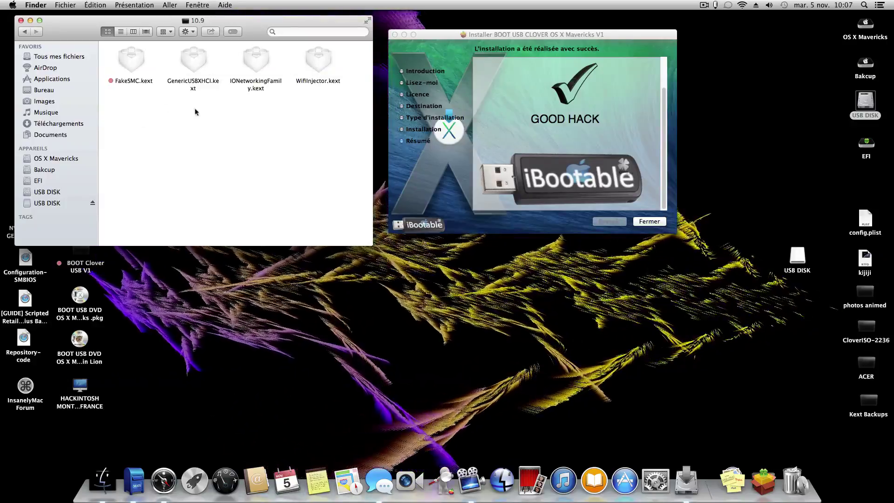
- Go back to the USB DISK root and browse into usr/standalone/i386
left_click_drag(134, 40, 244, 37)
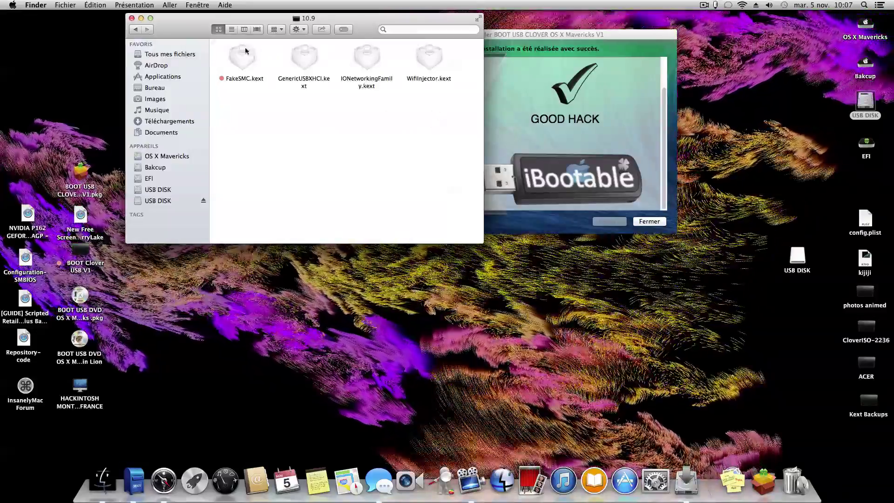
left_click(134, 30)
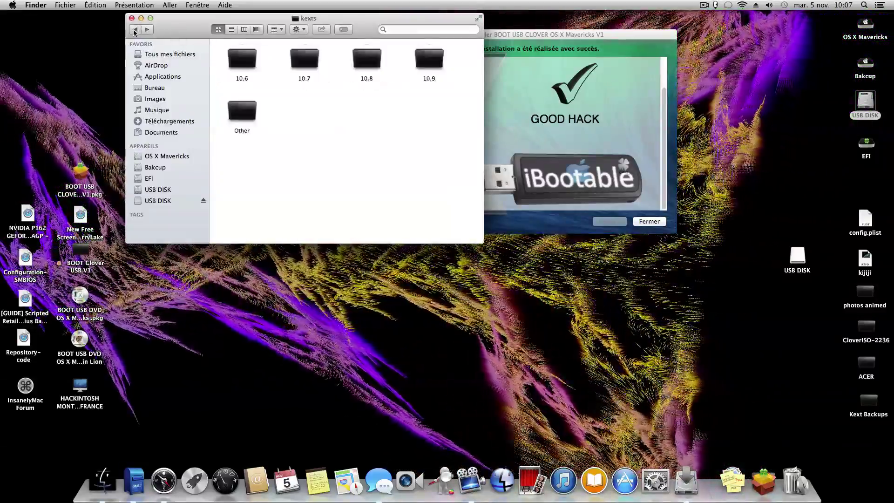
left_click(135, 30)
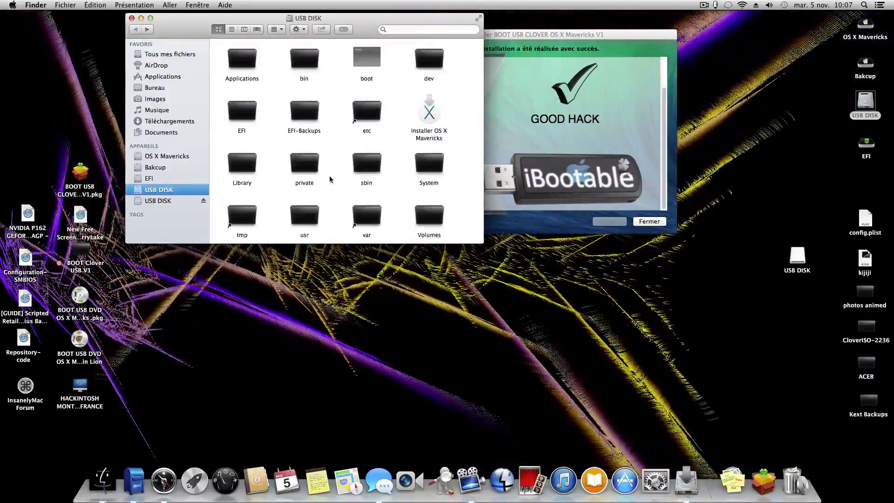
double_click(301, 215)
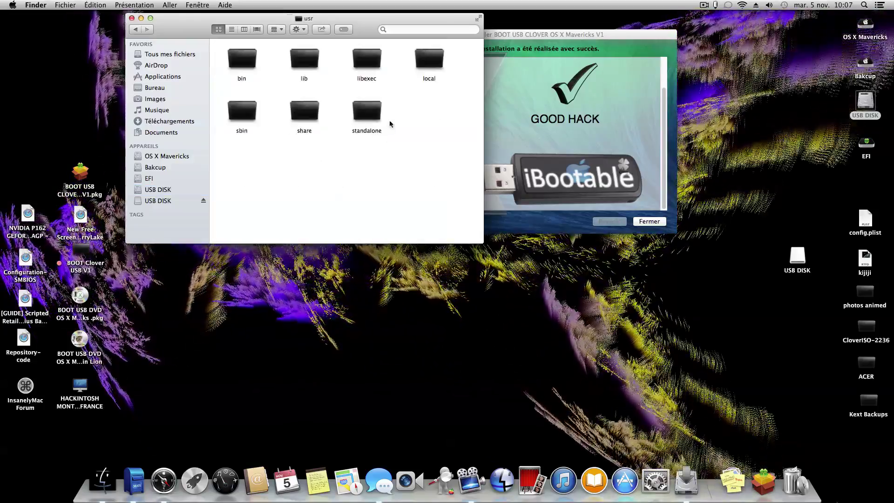
double_click(366, 112)
double_click(304, 111)
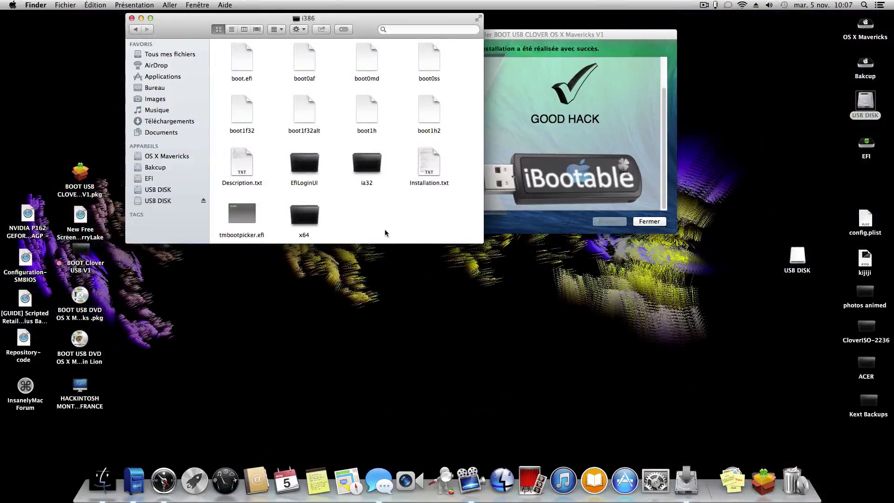
- Inspect the x64 and ia32 boot folders, then return to USB DISK
double_click(305, 215)
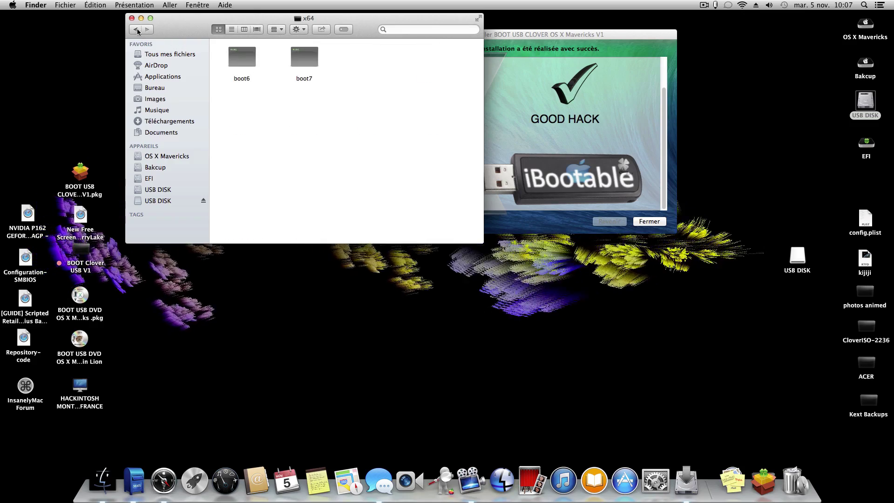
double_click(366, 166)
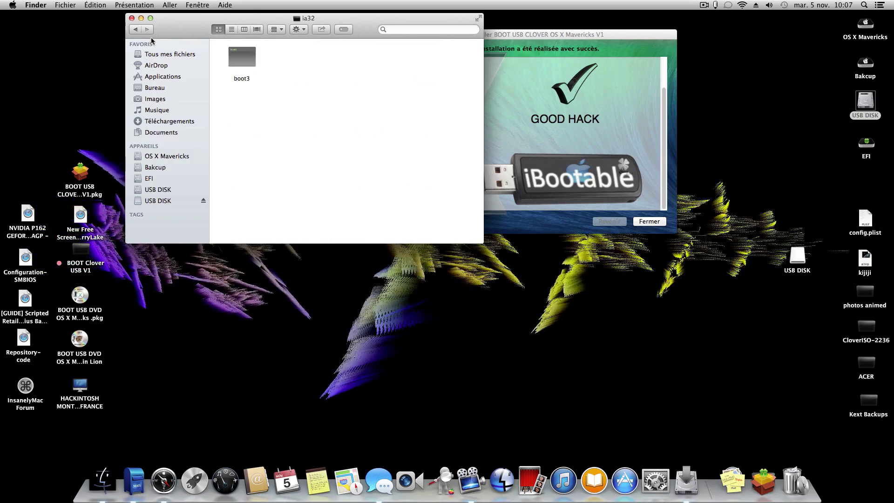
left_click(135, 29)
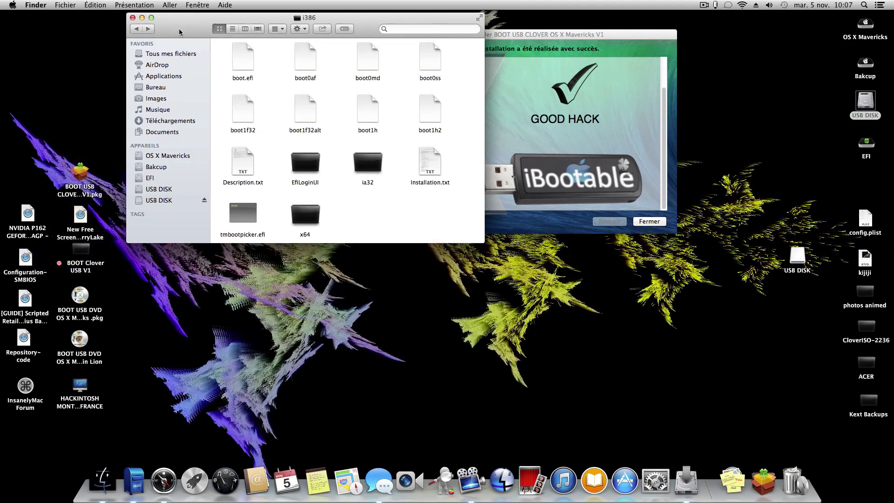
left_click(136, 30)
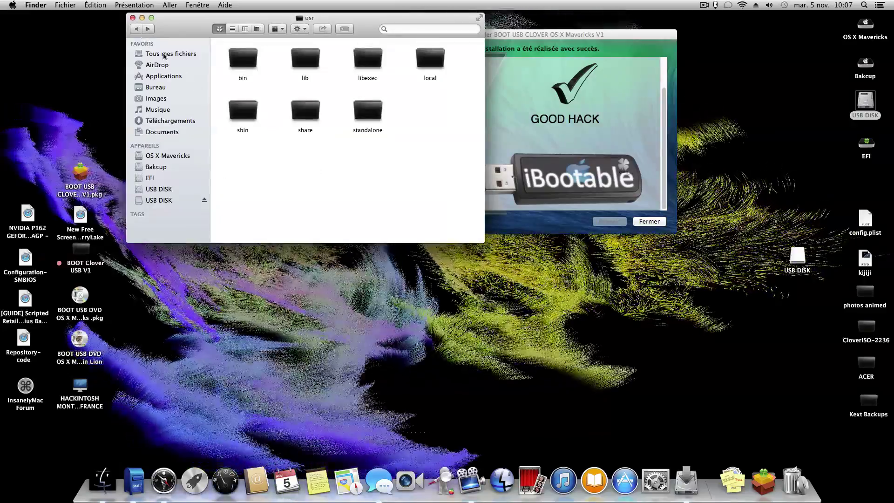
left_click(139, 30)
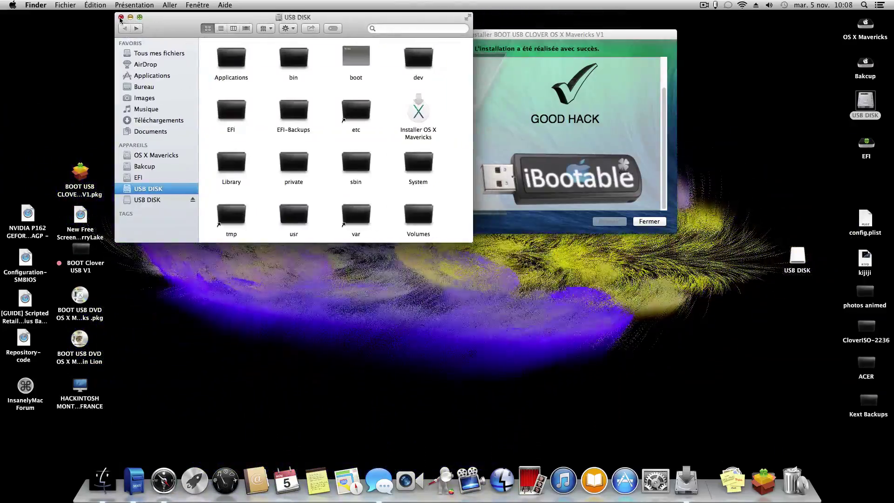
- Close the USB DISK Finder window and centre the installer's successful BOOT USB CLOVER summary
key("super+w")
left_click_drag(437, 36, 342, 54)
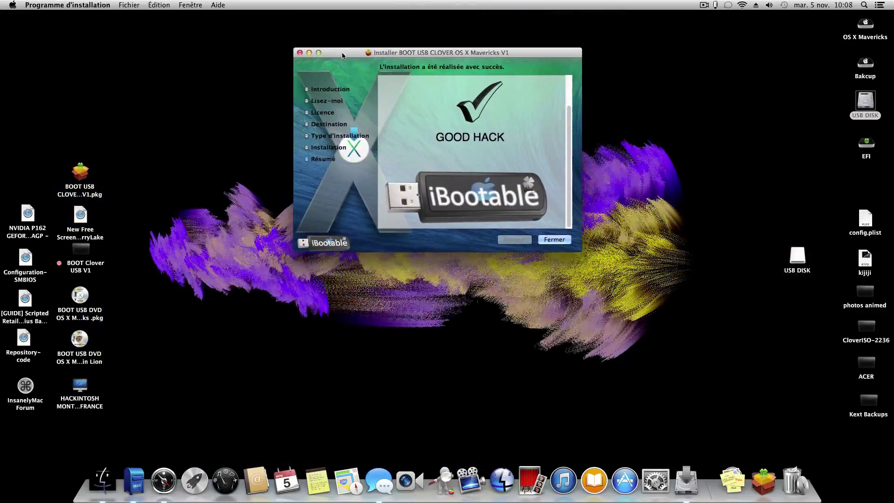